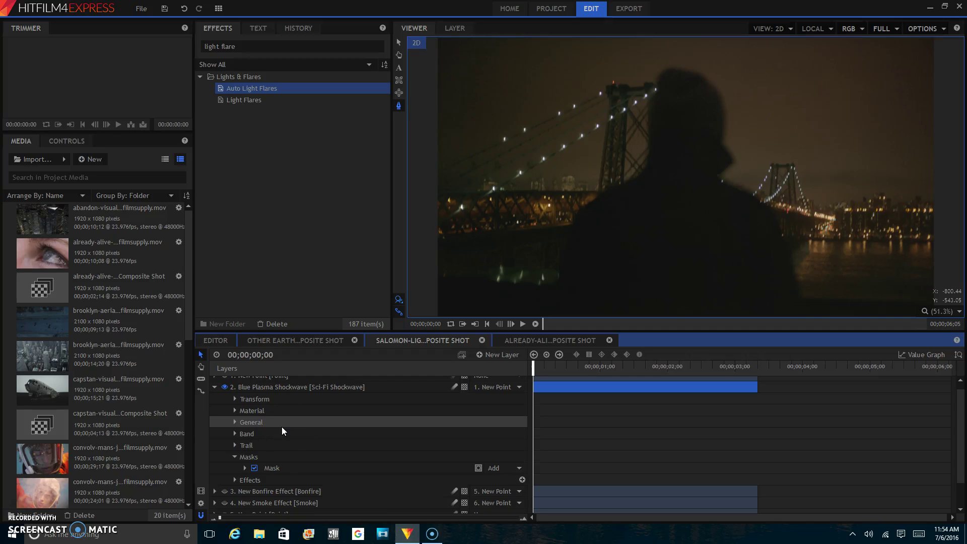
# Delete the 'light flare' text from the Effects search field
pyautogui.click(311, 45)
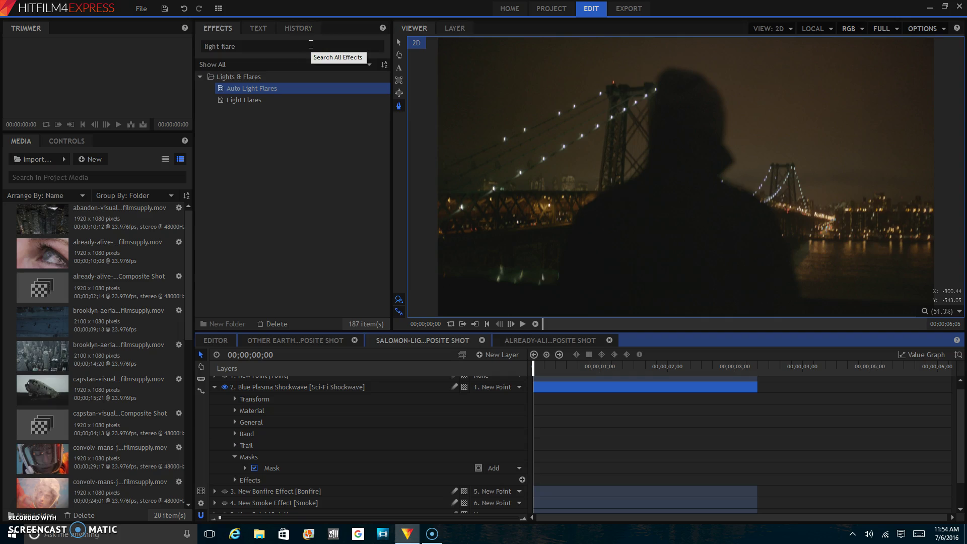
pyautogui.moveTo(311, 45); pyautogui.dragTo(101, 30)
pyautogui.press('BackSpace')
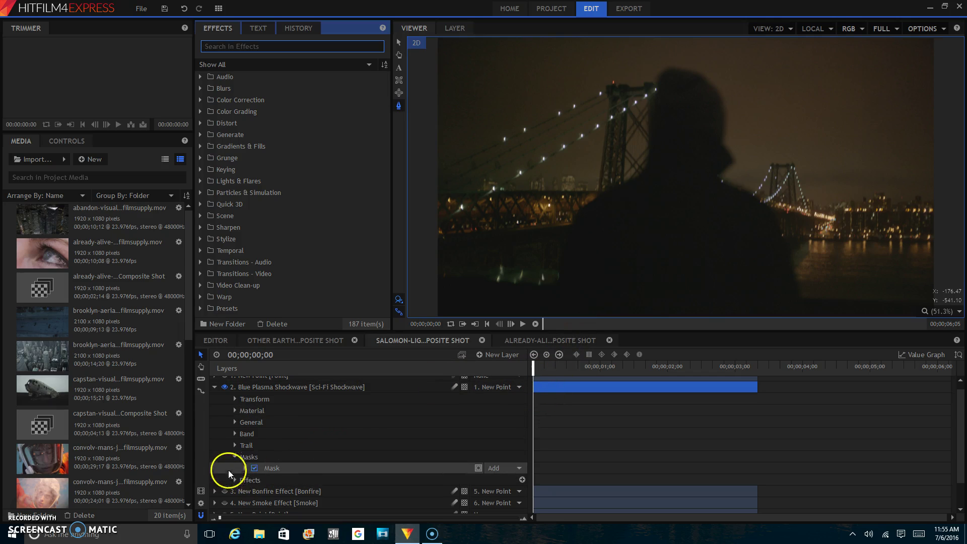
# Preview the plasma explosion with the shockwave mask off, then re-enable the mask and scrub again
pyautogui.click(254, 468)
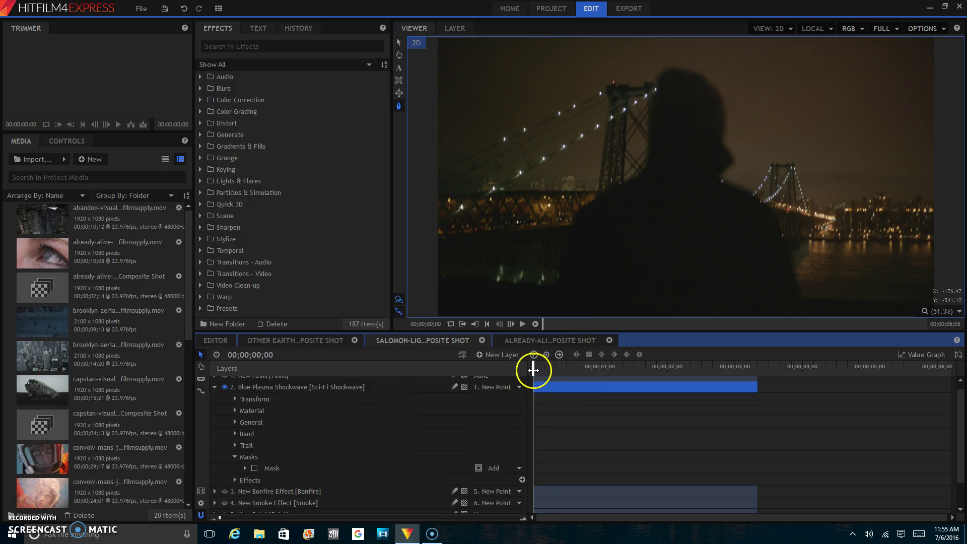
pyautogui.moveTo(532, 370); pyautogui.dragTo(679, 356)
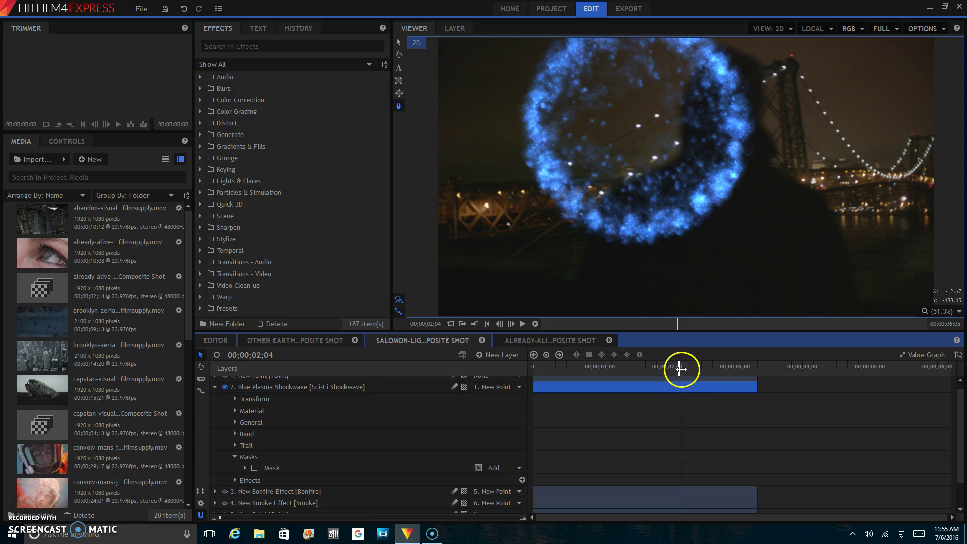
pyautogui.moveTo(682, 369); pyautogui.dragTo(555, 372)
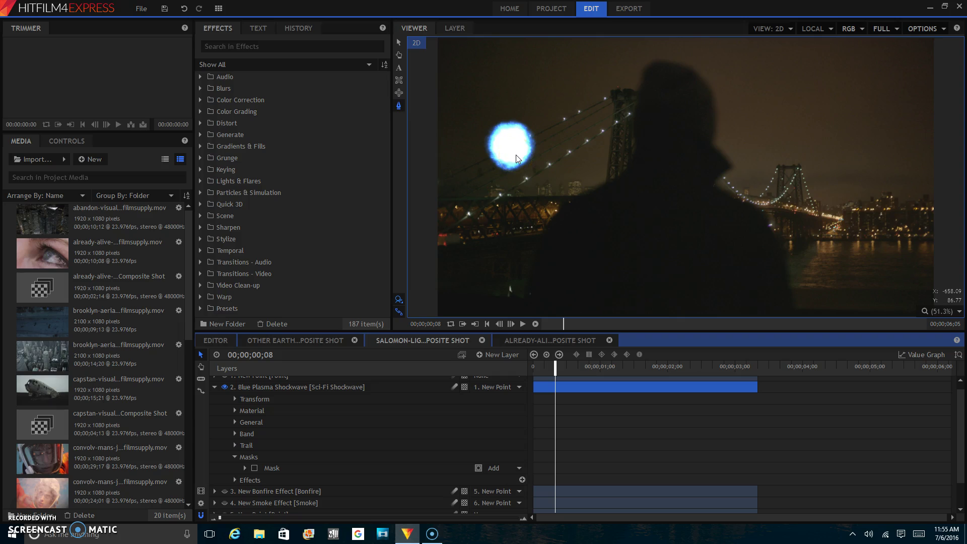
pyautogui.click(250, 473)
pyautogui.moveTo(548, 372); pyautogui.dragTo(678, 371)
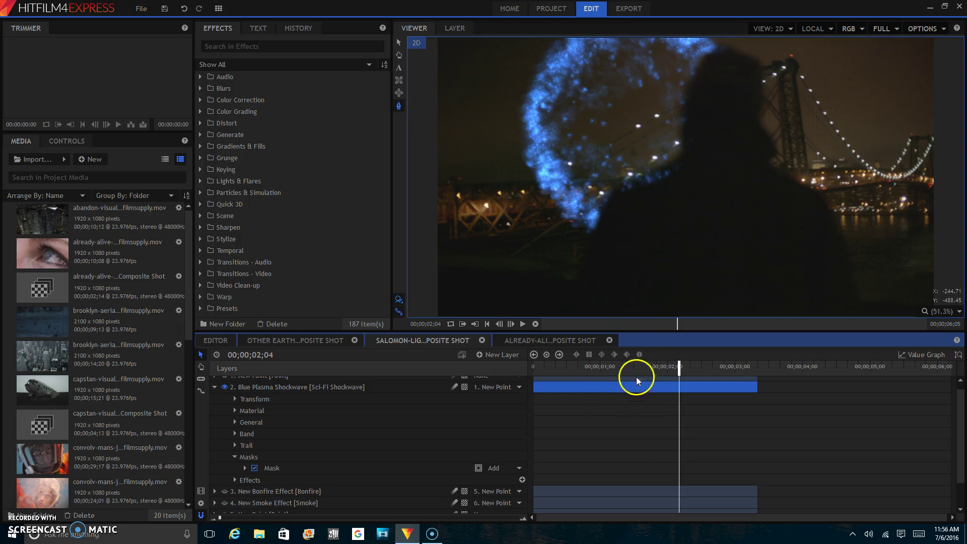
# At frame 00;00;00;21, select the shockwave layer's Mask and switch to mask editing
pyautogui.click(592, 366)
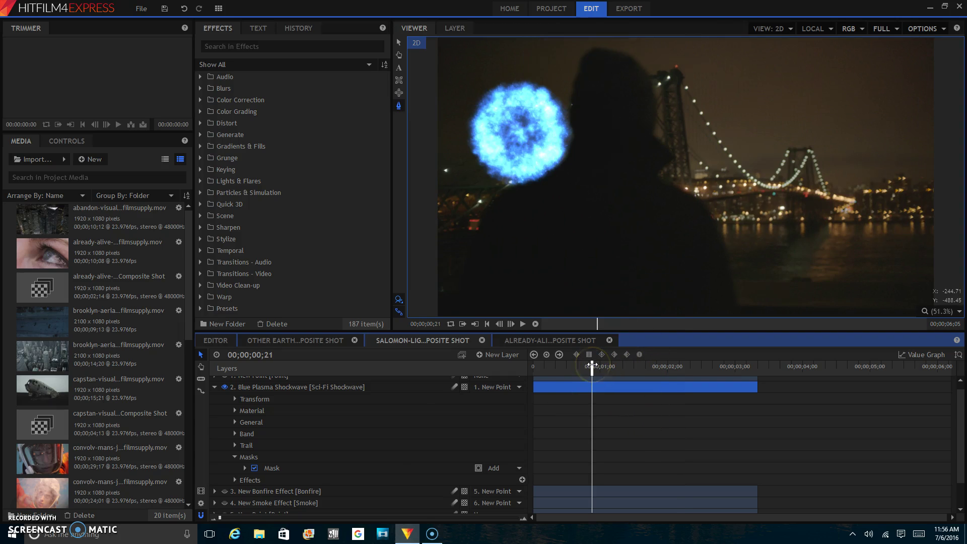
pyautogui.click(294, 467)
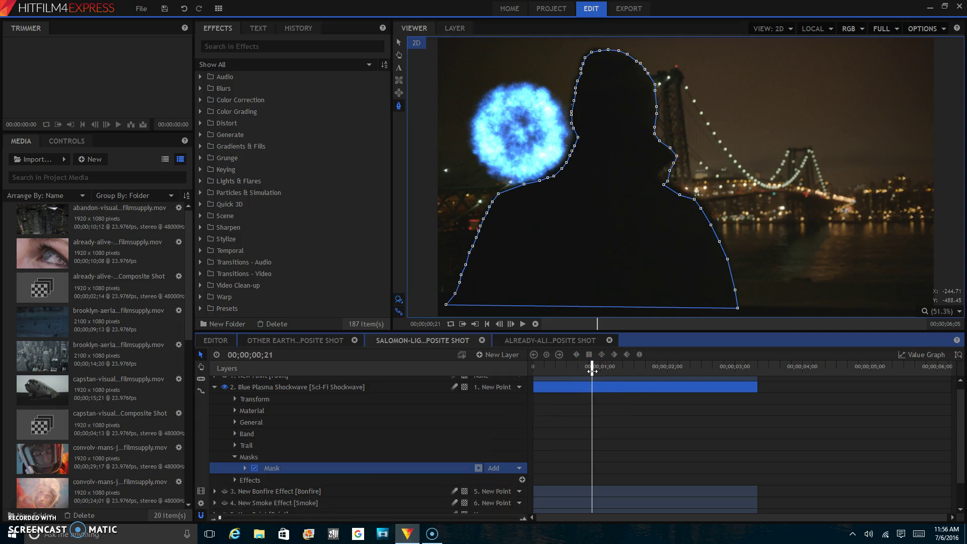
pyautogui.click(399, 105)
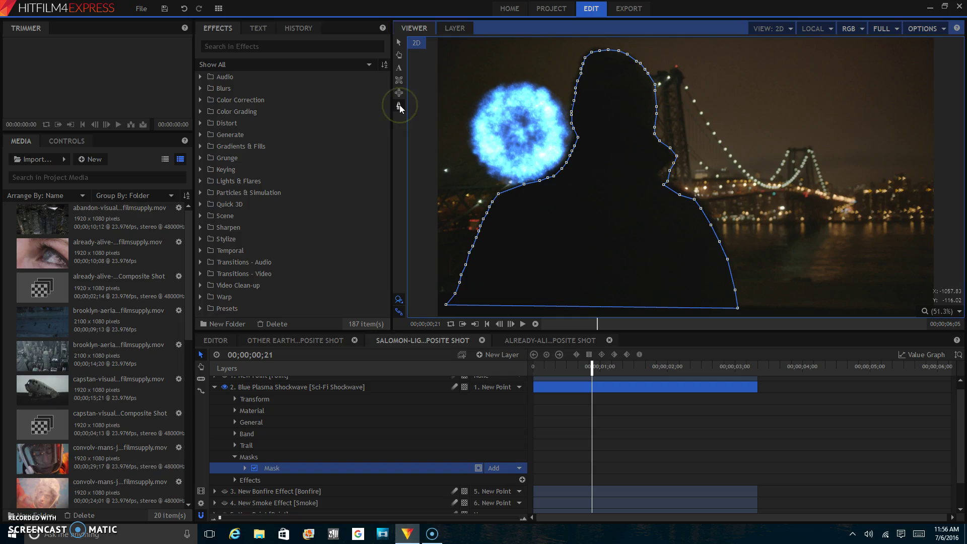
# Step forward frame by frame, checking the mask against the man's silhouette
pyautogui.click(591, 370)
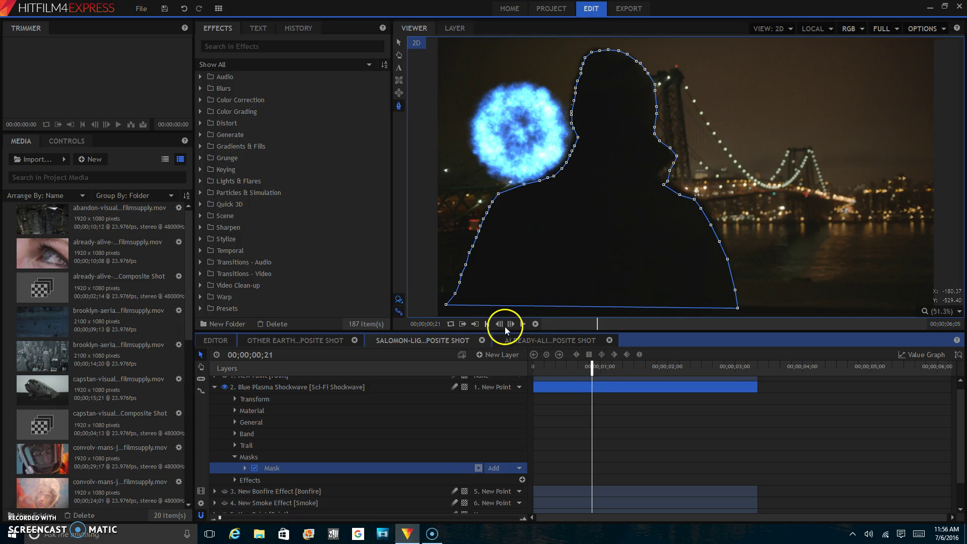
pyautogui.click(509, 324)
pyautogui.click(509, 325)
pyautogui.click(509, 324)
pyautogui.click(506, 325)
pyautogui.click(506, 325)
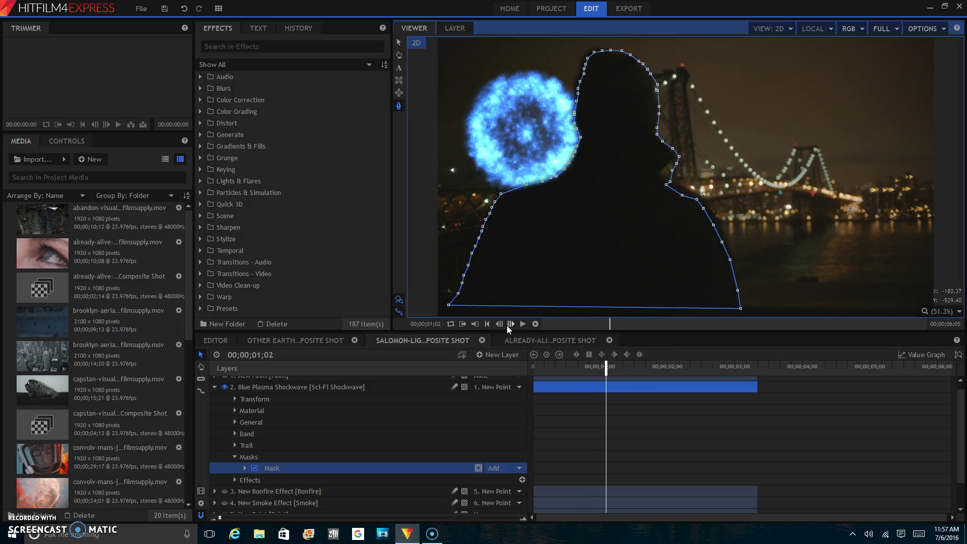
pyautogui.click(506, 325)
pyautogui.click(506, 326)
pyautogui.click(507, 325)
pyautogui.click(506, 325)
pyautogui.click(506, 325)
pyautogui.click(507, 325)
pyautogui.click(507, 326)
pyautogui.click(506, 325)
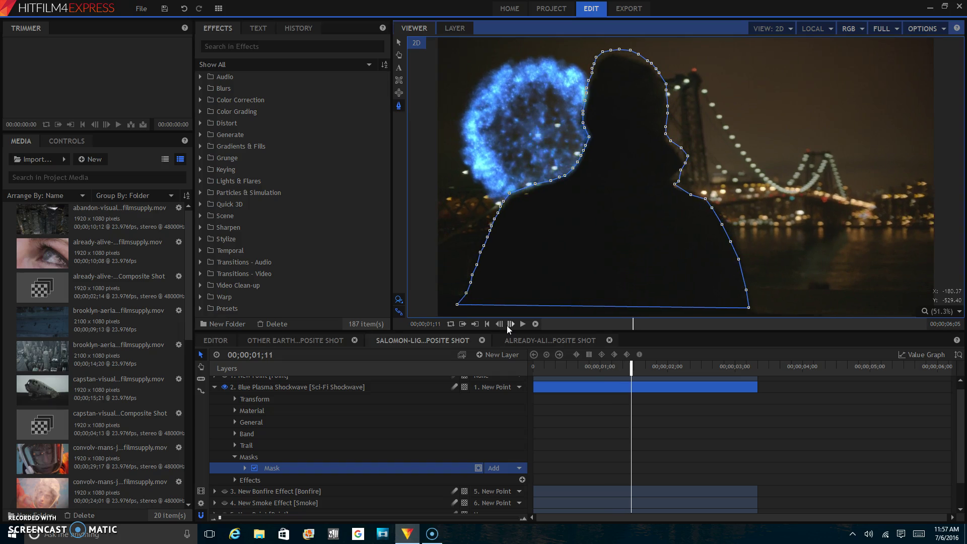
pyautogui.click(506, 325)
pyautogui.click(507, 326)
pyautogui.click(507, 326)
pyautogui.click(507, 325)
pyautogui.click(506, 326)
pyautogui.click(507, 325)
# Keep advancing frame by frame to follow the man's movement with the mask
pyautogui.click(508, 329)
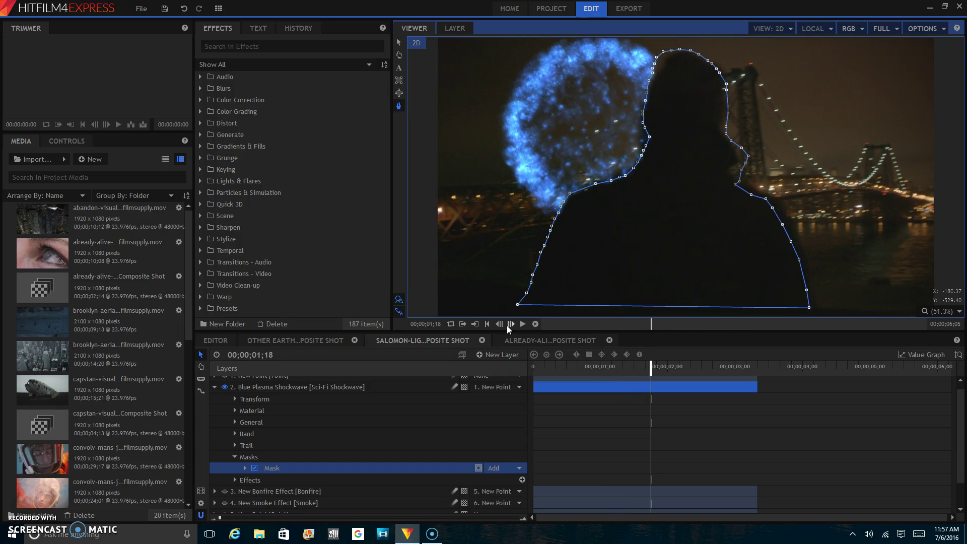
pyautogui.click(508, 329)
pyautogui.click(508, 328)
pyautogui.click(508, 328)
pyautogui.click(508, 328)
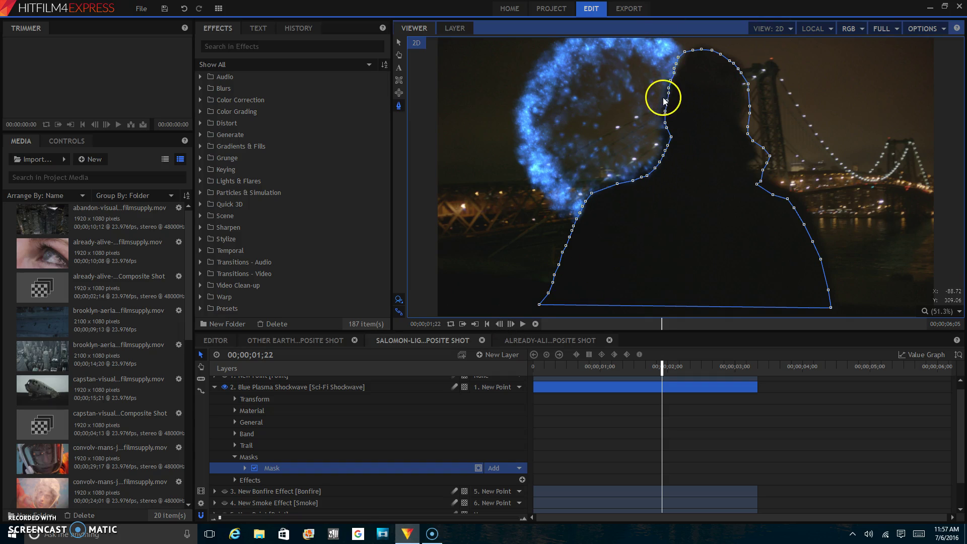
pyautogui.click(512, 324)
pyautogui.click(512, 324)
pyautogui.click(512, 324)
pyautogui.click(513, 324)
pyautogui.click(512, 324)
pyautogui.click(512, 325)
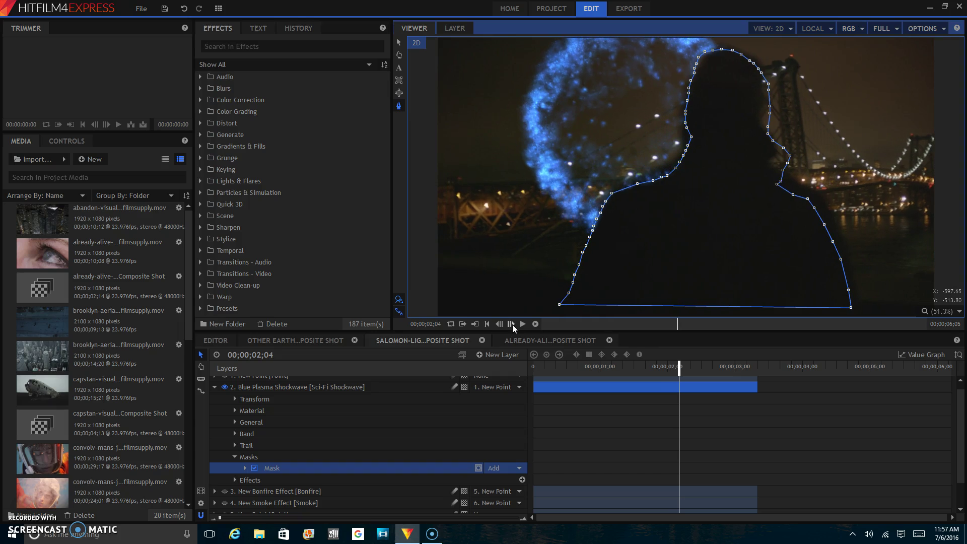
pyautogui.click(512, 324)
pyautogui.click(512, 324)
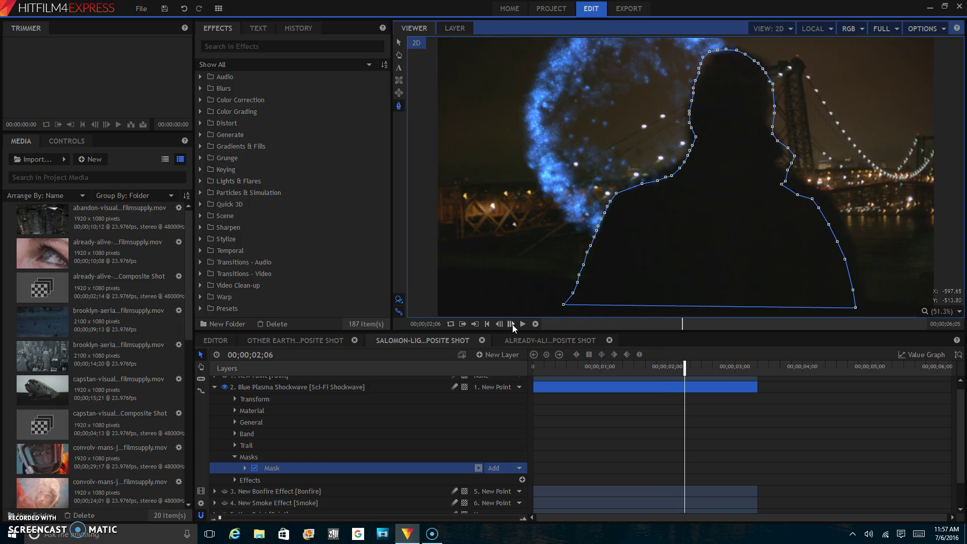
pyautogui.click(512, 325)
pyautogui.click(512, 325)
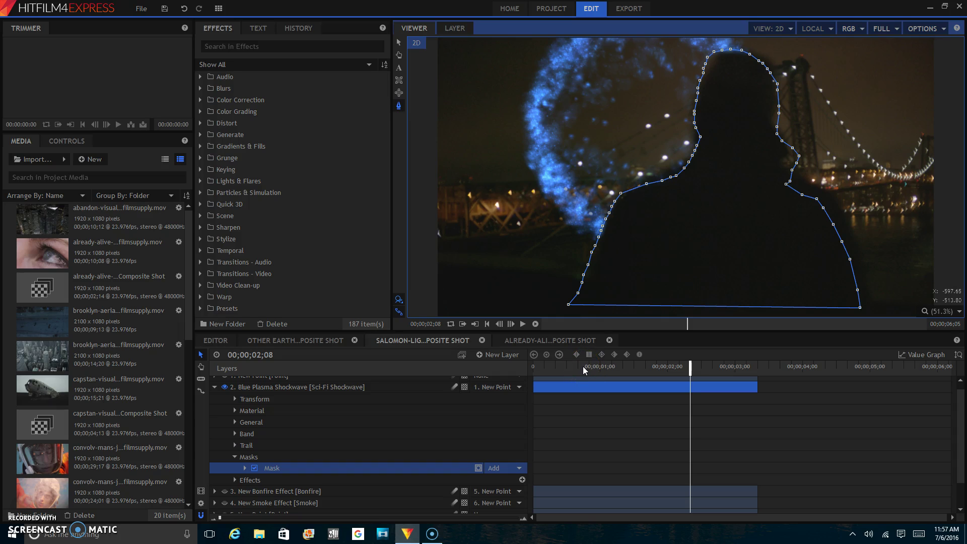
# Scrub back through frames 00;00;00;10 to 00;00;00;19 to recheck the mask
pyautogui.click(578, 67)
pyautogui.click(571, 306)
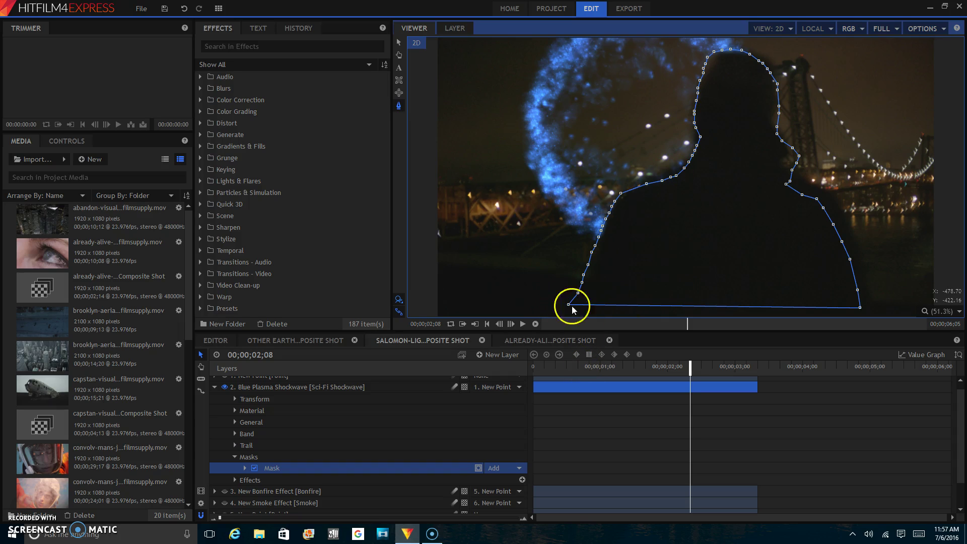
pyautogui.click(565, 368)
pyautogui.moveTo(574, 368); pyautogui.dragTo(585, 368)
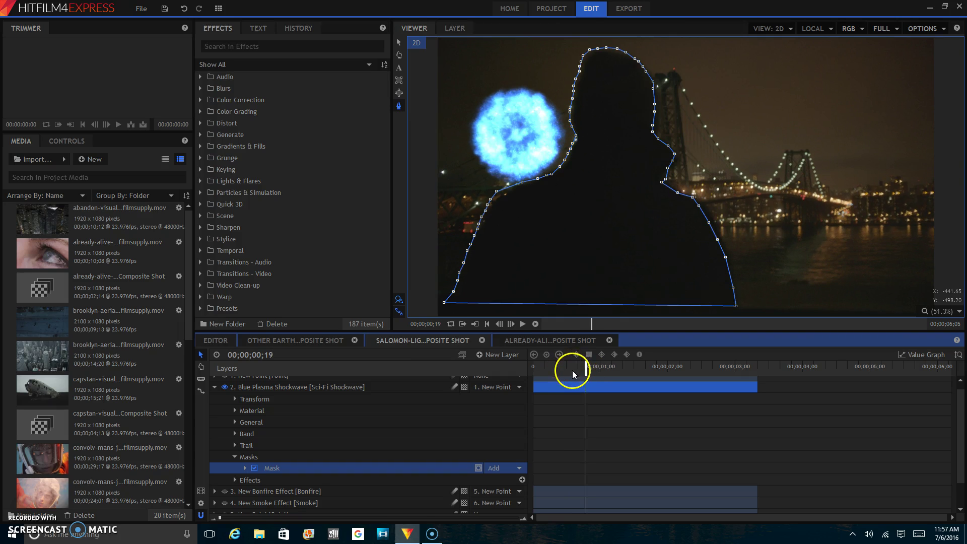
pyautogui.moveTo(586, 369)
pyautogui.mouseDown()
pyautogui.moveTo(559, 370)
pyautogui.moveTo(666, 362)
pyautogui.moveTo(587, 369)
pyautogui.mouseUp()
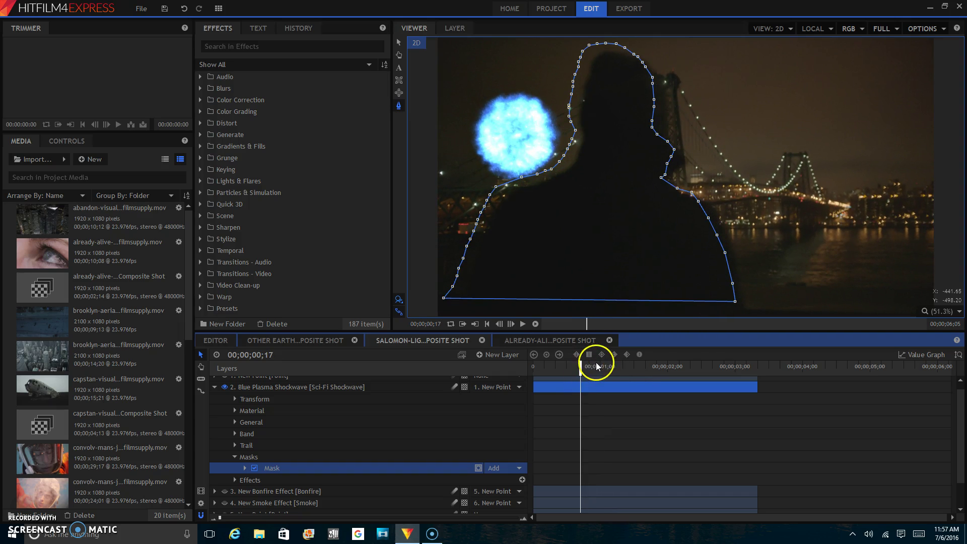
# At frame 00;00;00;20, enable the shockwave's Auto Light Flares with the Anamorphic enterprise flare type
pyautogui.click(589, 366)
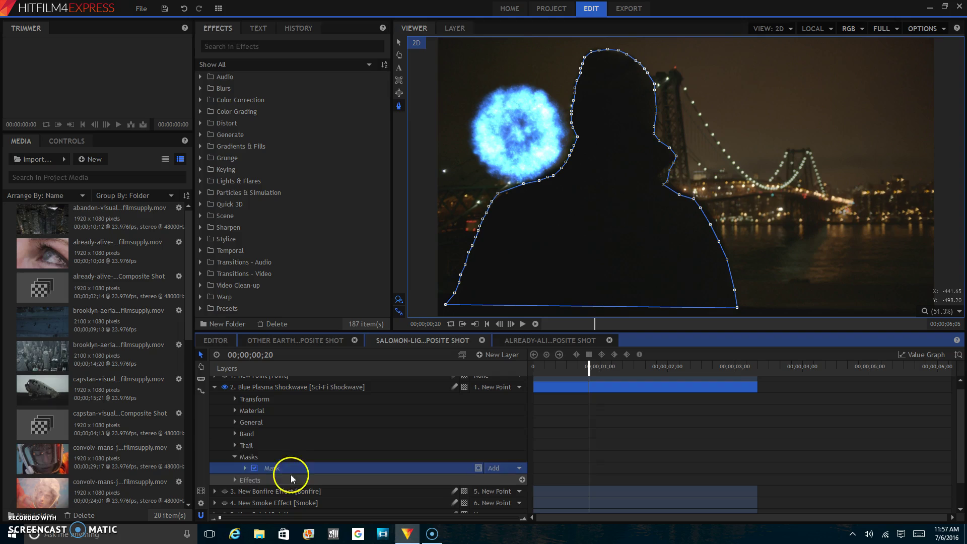
pyautogui.click(235, 477)
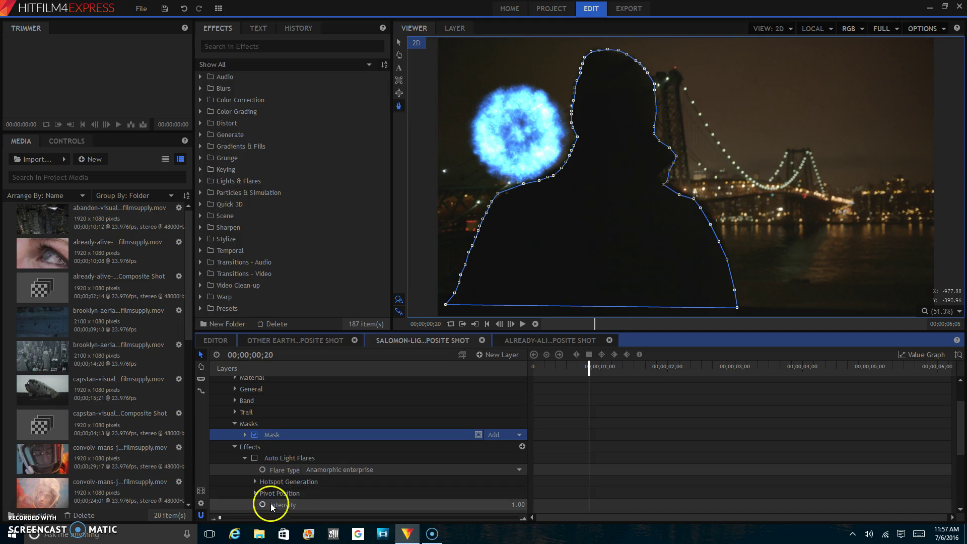
pyautogui.click(332, 469)
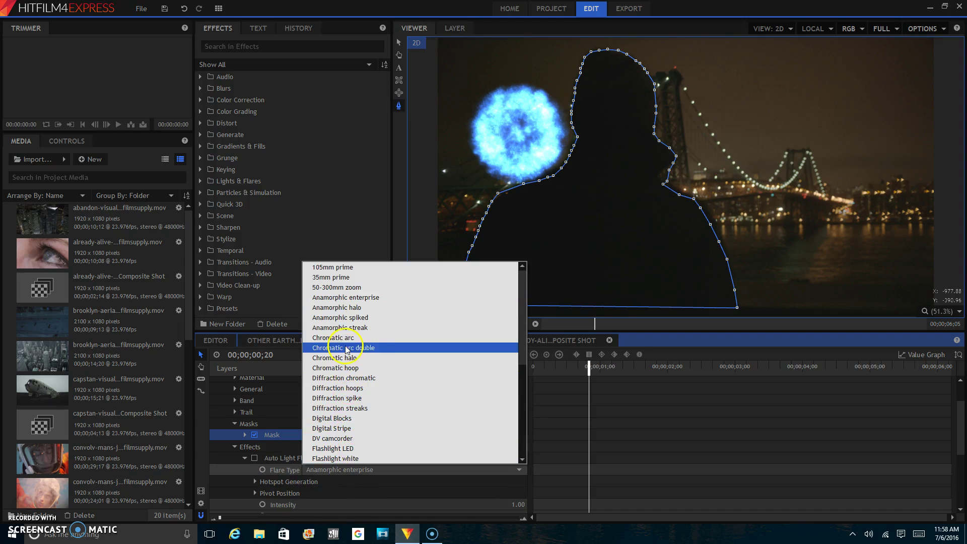
pyautogui.scroll(-6, 377, 353)
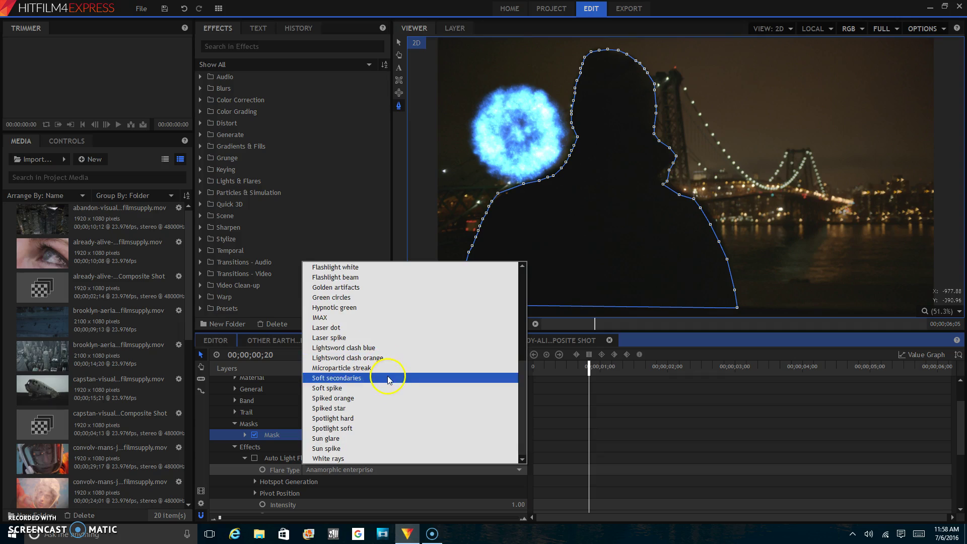
pyautogui.scroll(6, 386, 392)
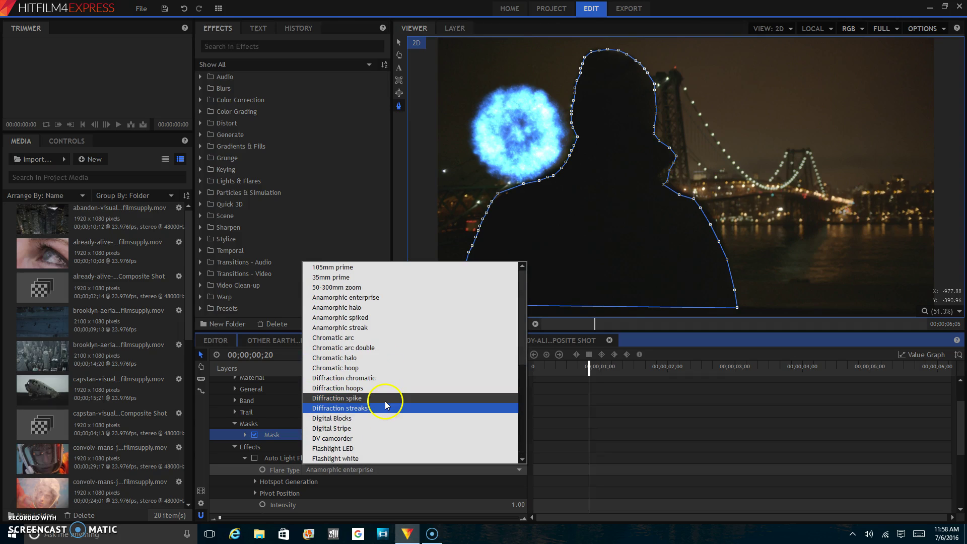
pyautogui.click(256, 455)
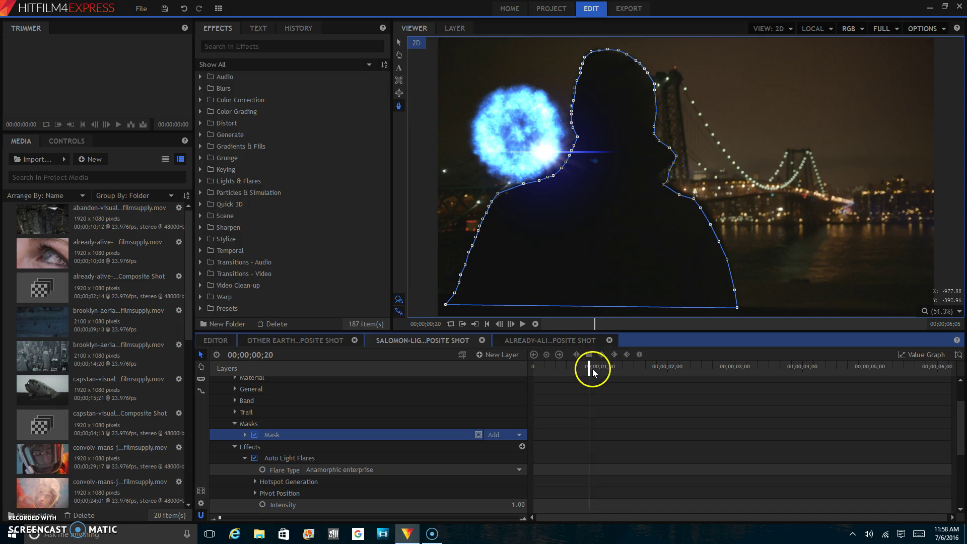
pyautogui.moveTo(592, 371); pyautogui.dragTo(518, 378)
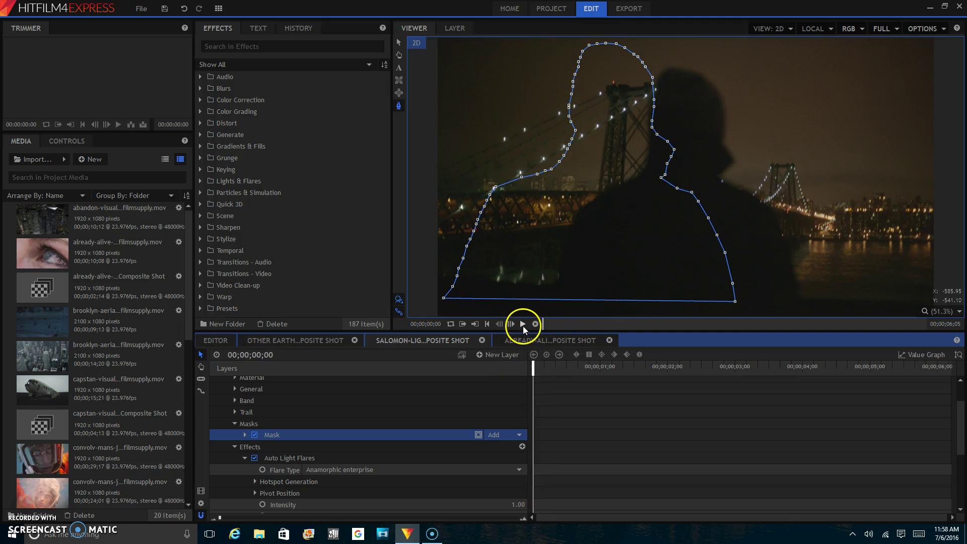
pyautogui.click(523, 324)
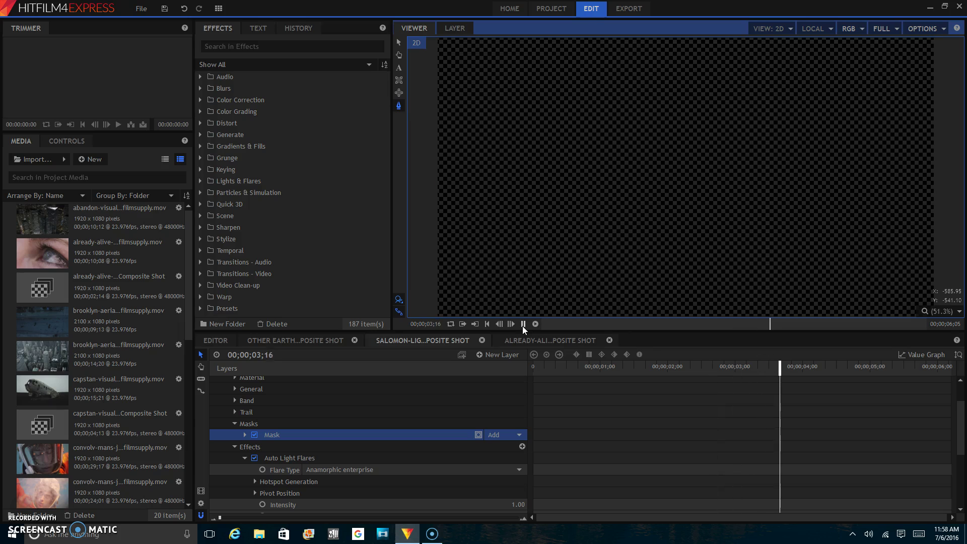
pyautogui.click(523, 323)
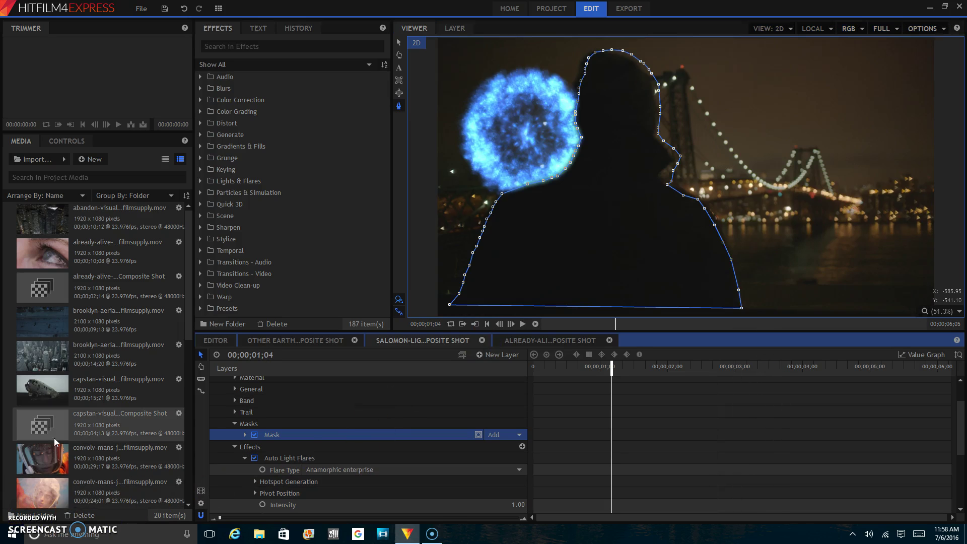
pyautogui.click(496, 27)
pyautogui.click(620, 38)
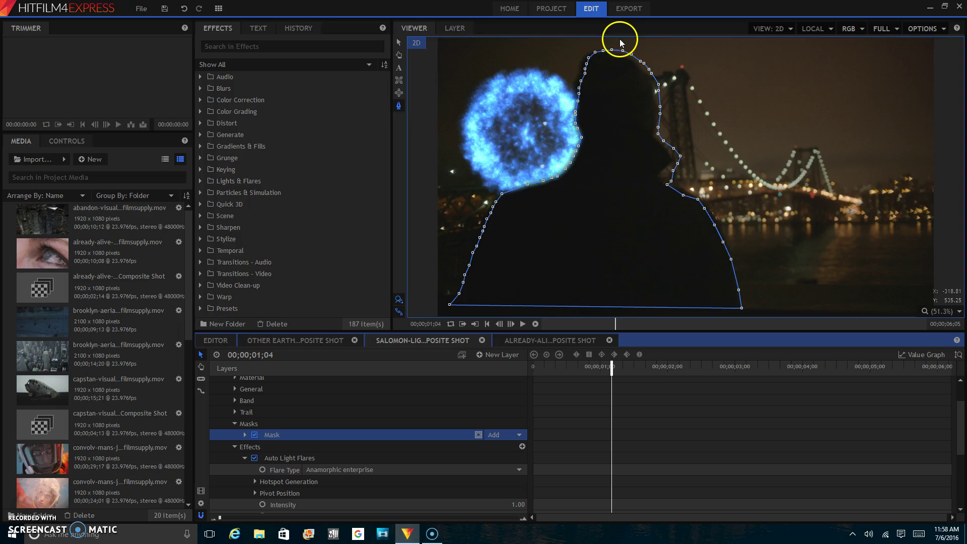
pyautogui.click(594, 66)
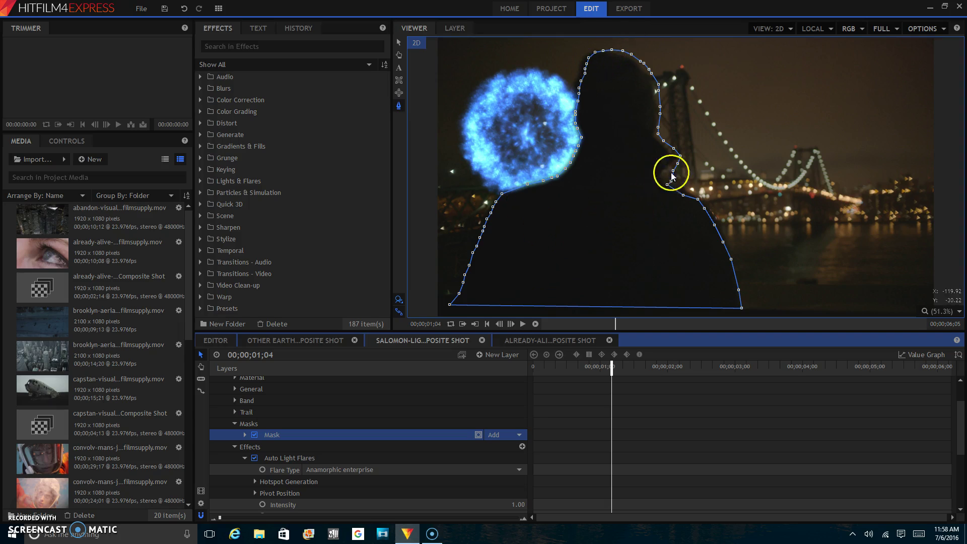
# Switch to the EDITOR timeline and scrub the playhead to frame 00;00;14;21
pyautogui.click(225, 341)
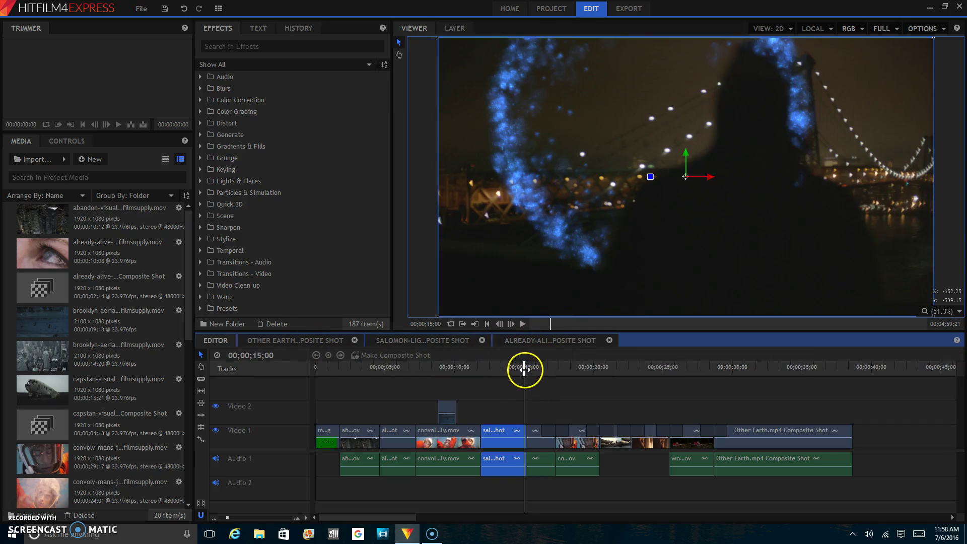
pyautogui.moveTo(524, 368); pyautogui.dragTo(604, 372)
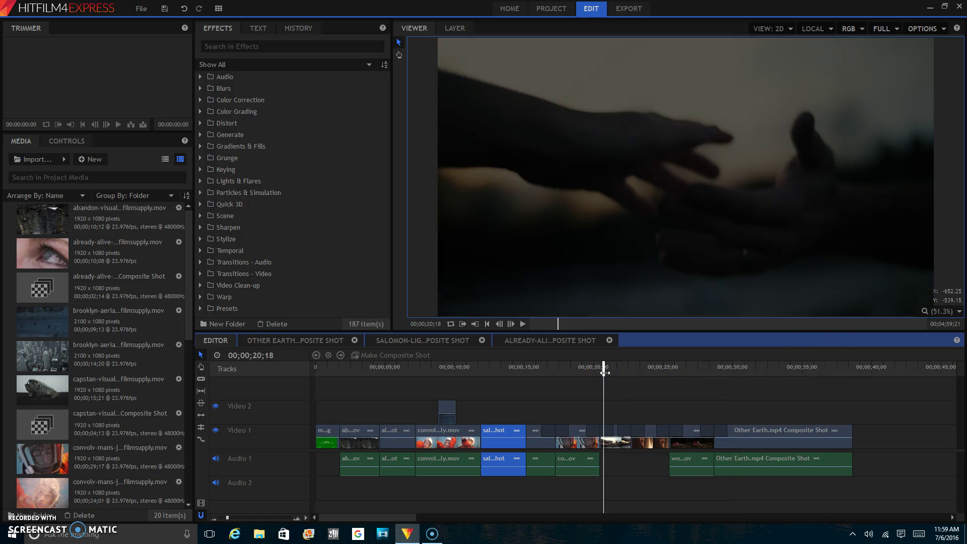